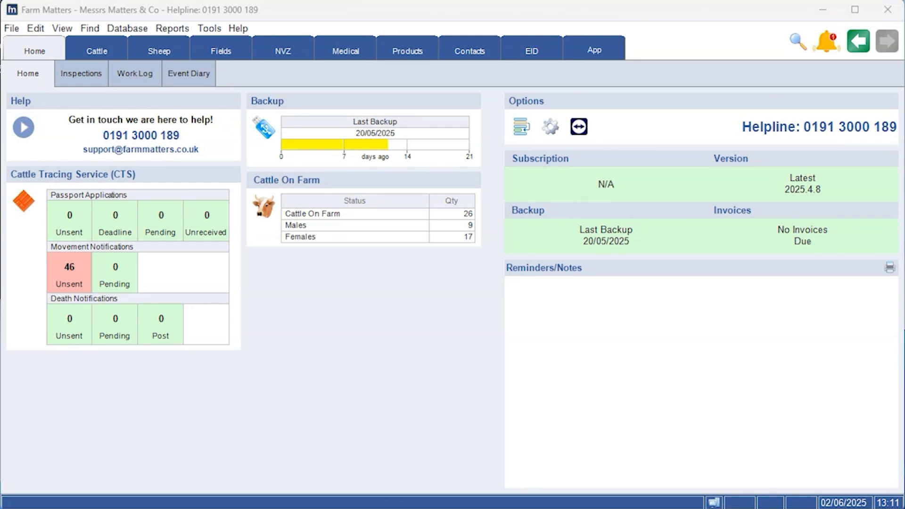
Step: Start a new tagging event for My Flock at Matters Farm
click(163, 49)
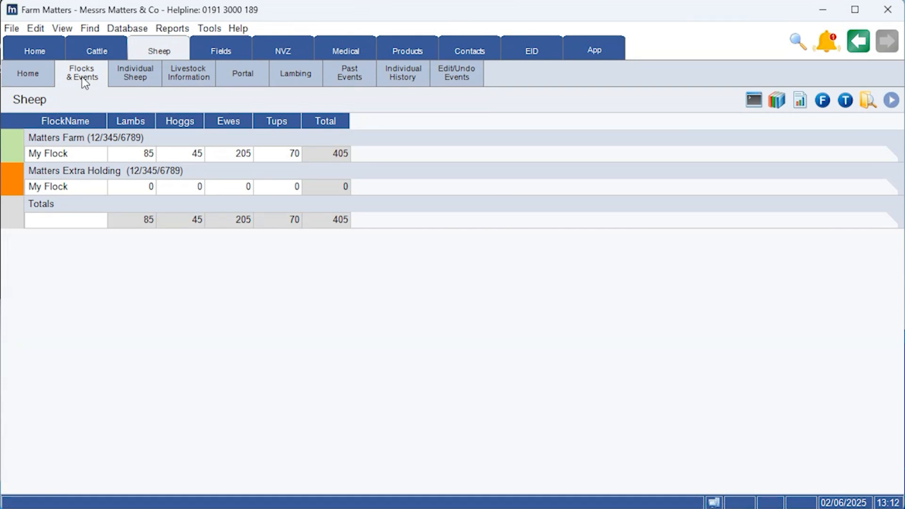
right_click(71, 154)
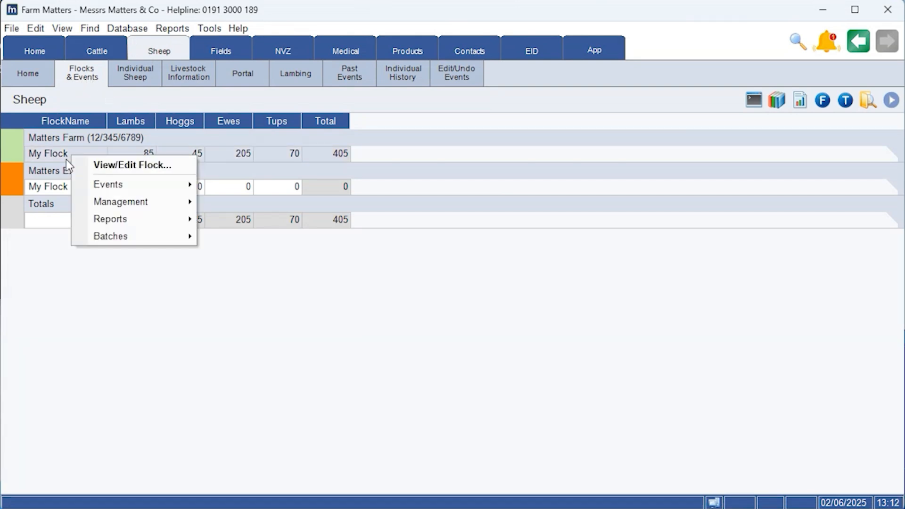
mouse_move(158, 187)
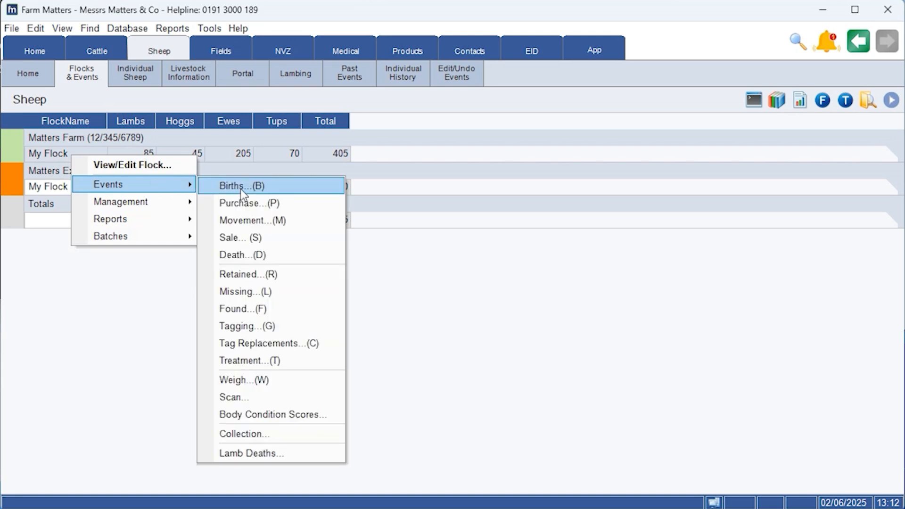
click(299, 326)
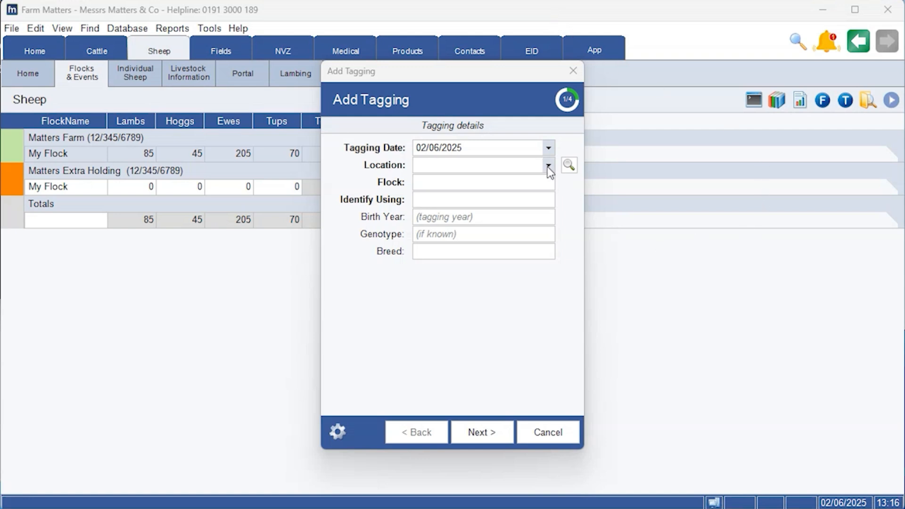
Step: Set the tagging location to Matters Farm and the flock to My Flock
click(548, 166)
click(481, 194)
click(482, 183)
click(482, 197)
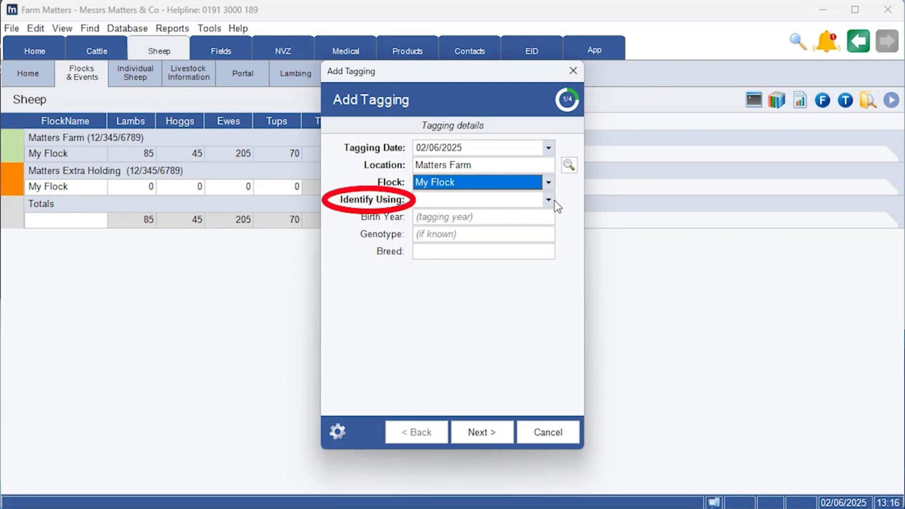
Step: Identify the sheep using Tags, set the sheep type to Lambs, and continue to the tag entry stage
click(549, 201)
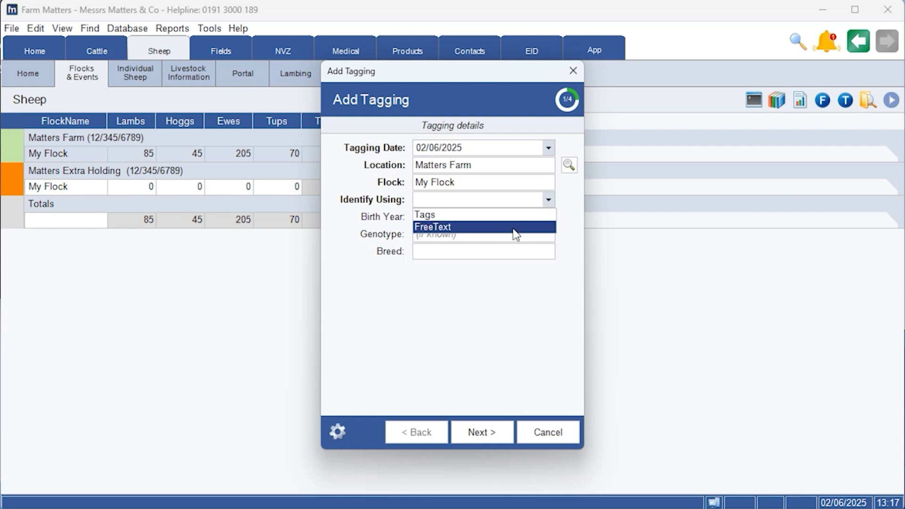
click(492, 216)
click(491, 220)
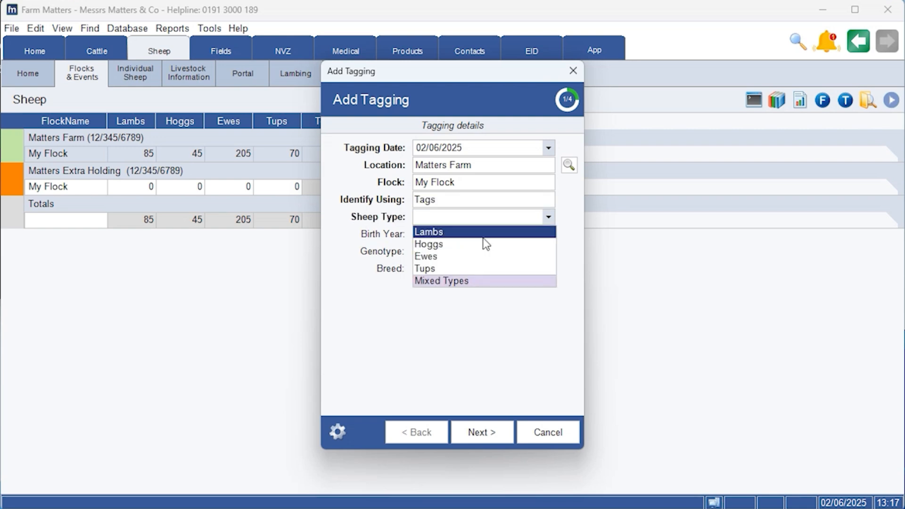
click(485, 235)
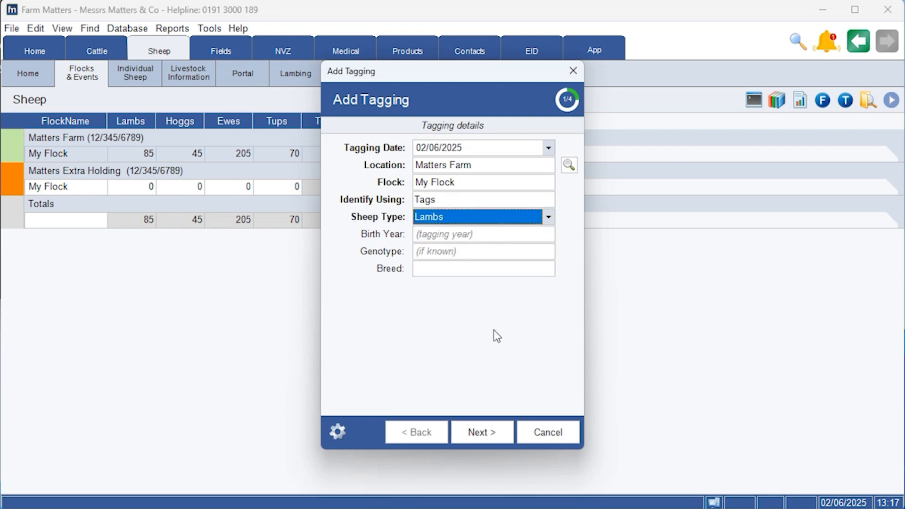
click(482, 432)
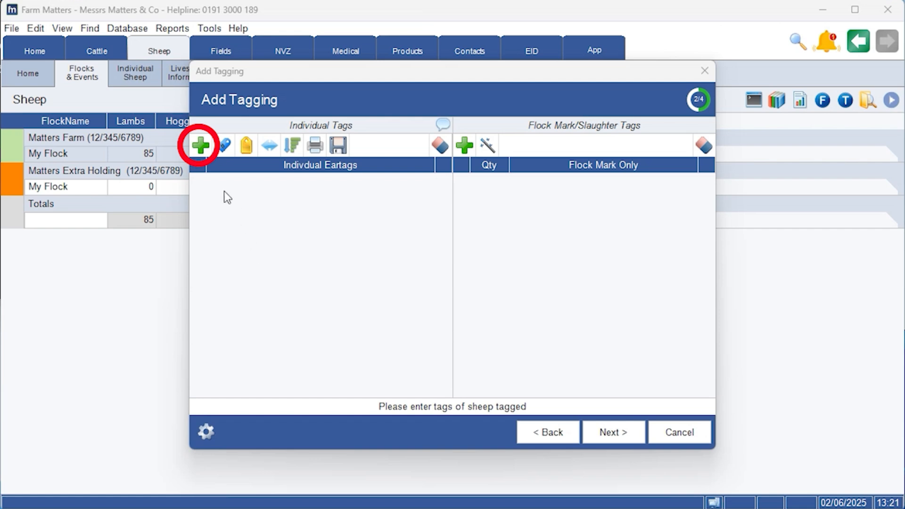
Step: Add an individual eartag row, enter an eartag number manually, and erase the entry
click(201, 149)
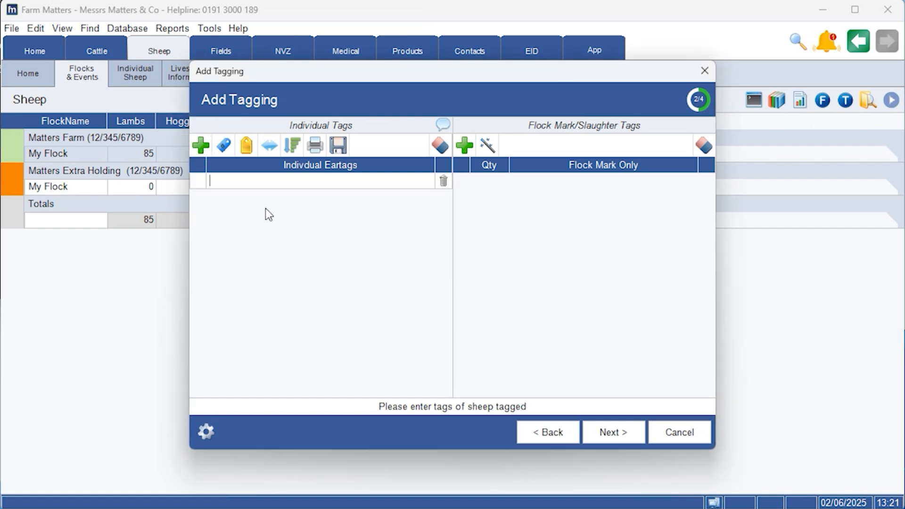
key(Caps_Lock)
text(UK15726528272)
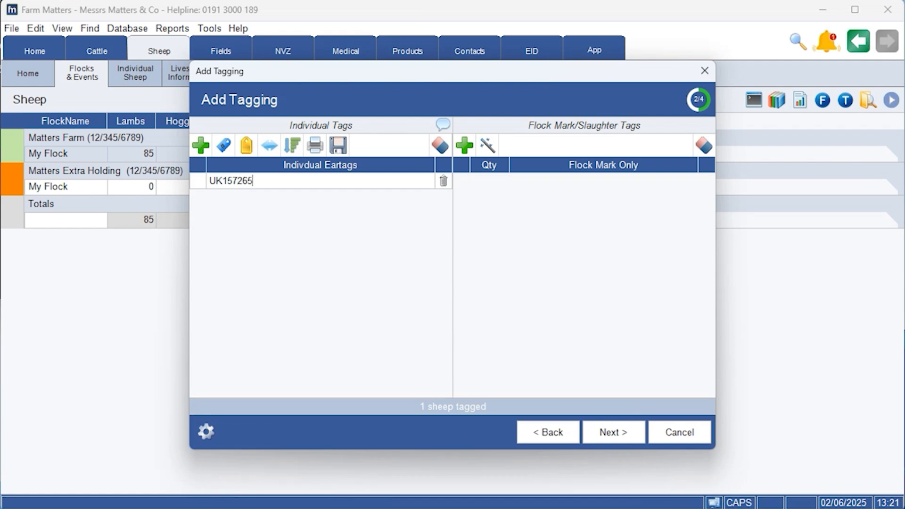
key(BackSpace)
key(BackSpace)
key(BackSpace)
key(BackSpace)
key(BackSpace)
key(BackSpace)
key(BackSpace)
key(BackSpace)
key(BackSpace)
key(BackSpace)
key(BackSpace)
key(BackSpace)
key(BackSpace)
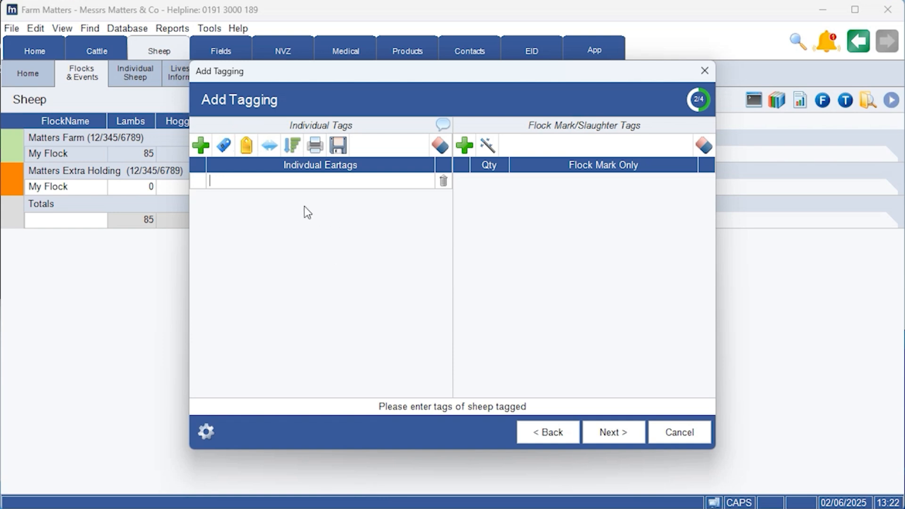
Step: Import individual eartags from the CSV Test1 file, using its Eartag column with column headers
click(245, 146)
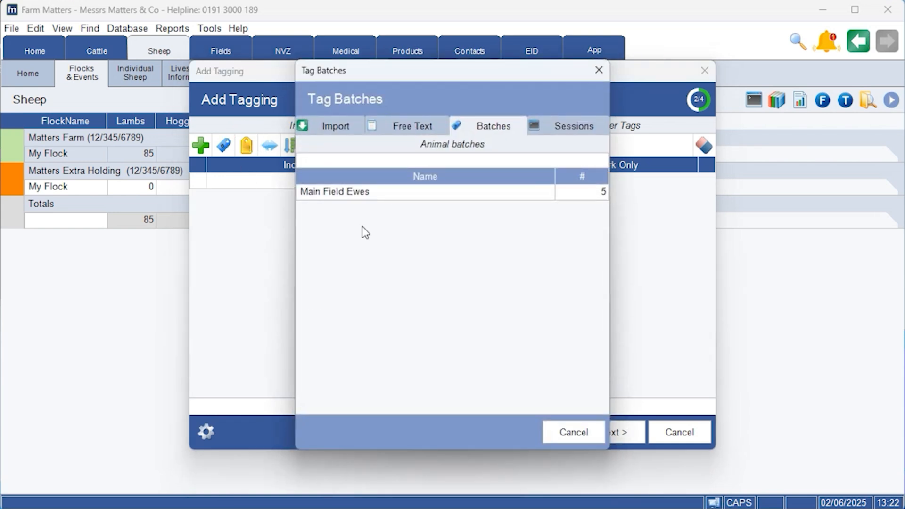
click(351, 127)
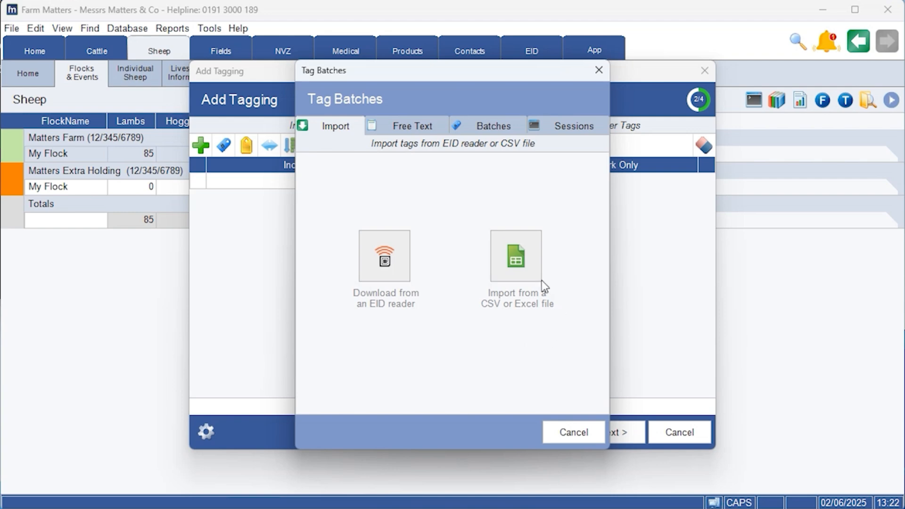
click(516, 261)
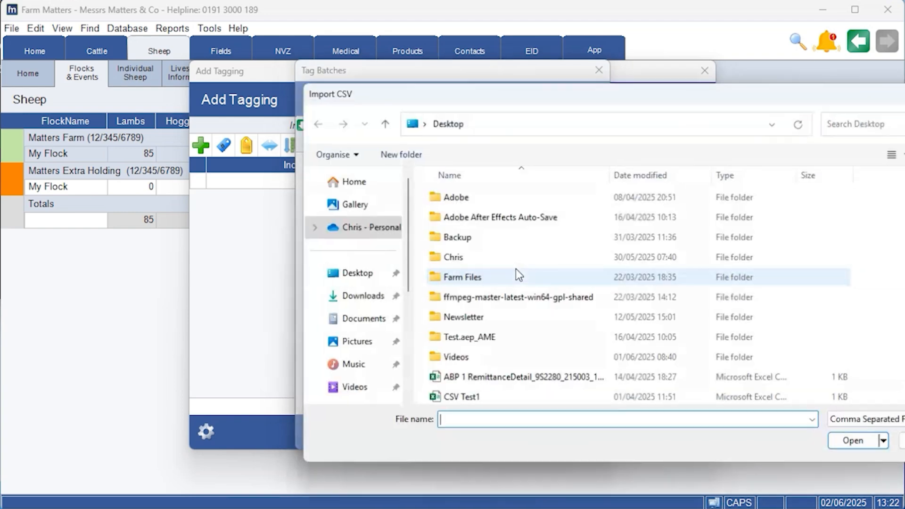
click(519, 398)
click(843, 443)
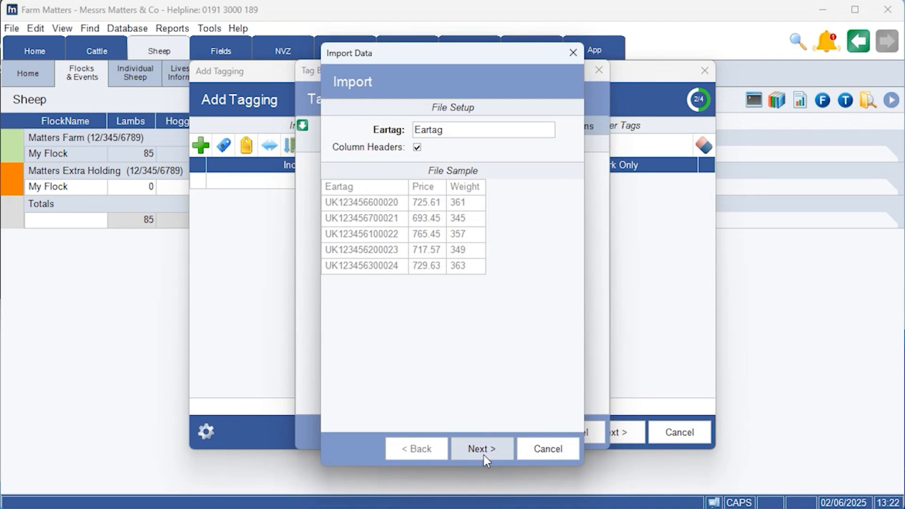
click(483, 454)
click(479, 454)
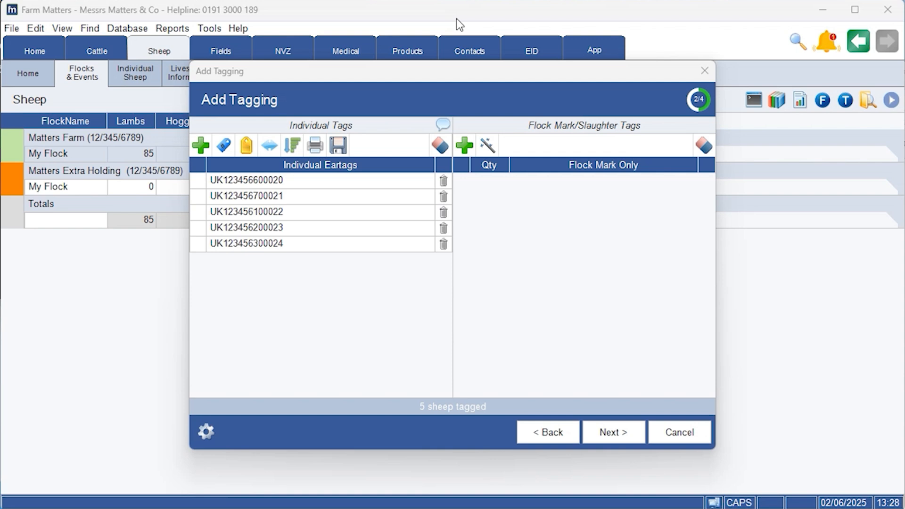
Step: Clear all individual tags and fill the list from the Main Field Ewes batch
click(440, 145)
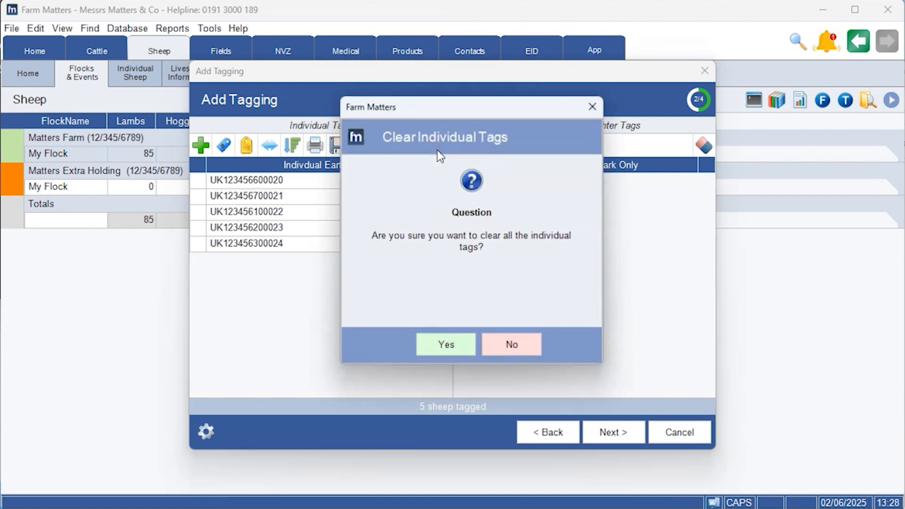
click(439, 350)
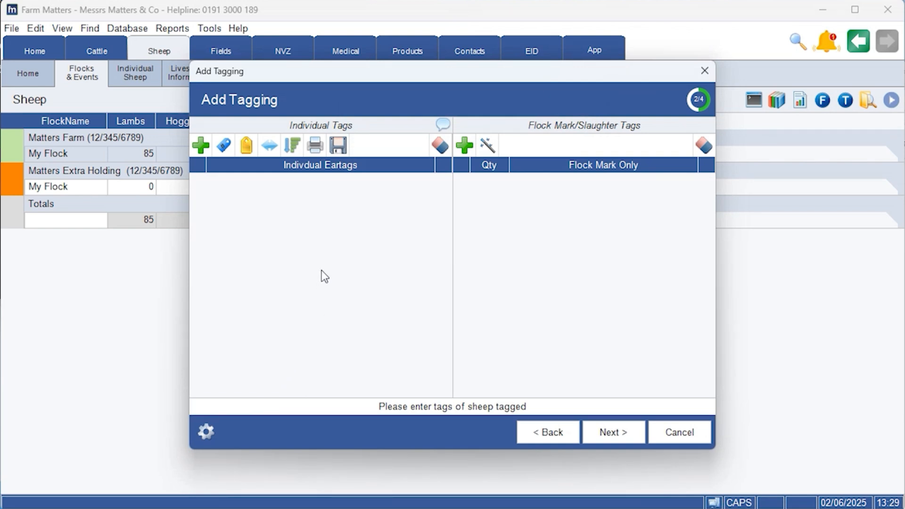
click(245, 146)
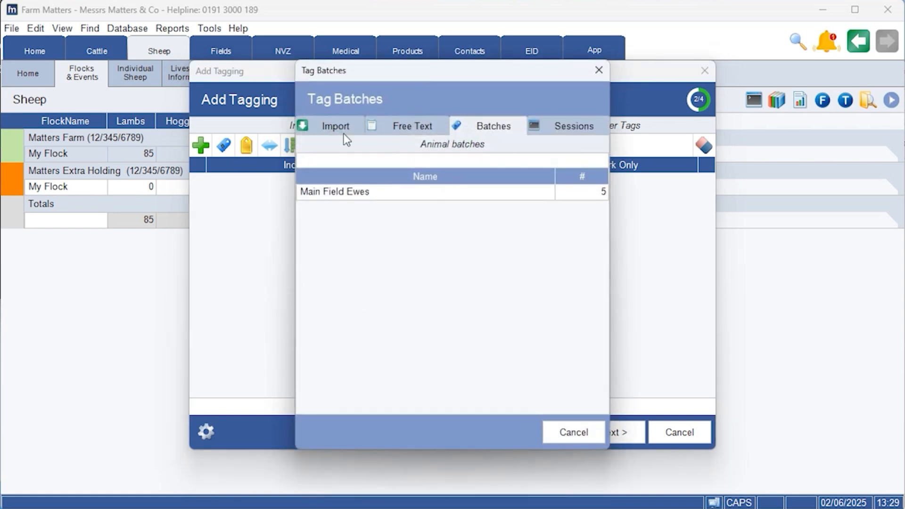
double_click(368, 192)
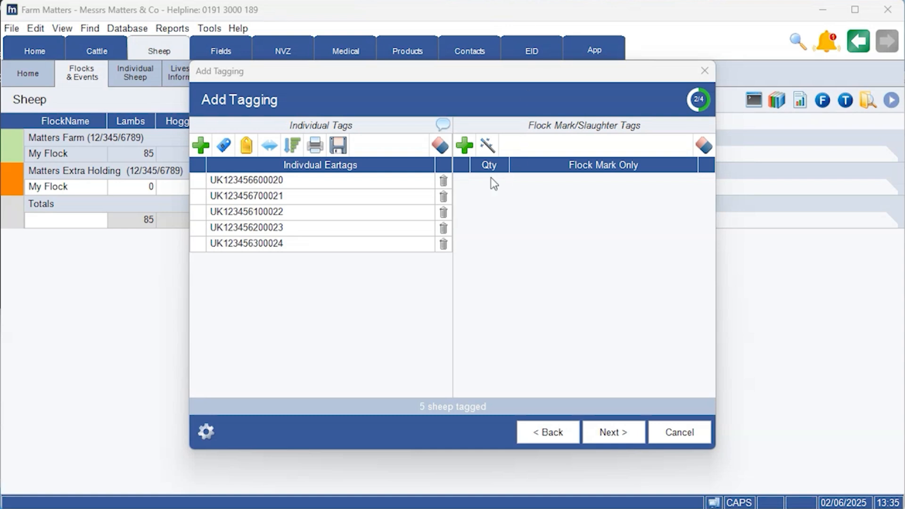
Step: Add a flock mark entry for 5 sheep with mark uk123456, and clear all slaughter tags
click(465, 145)
text(5)
key(Return)
click(557, 185)
key(Caps_Lock)
text(uk123456)
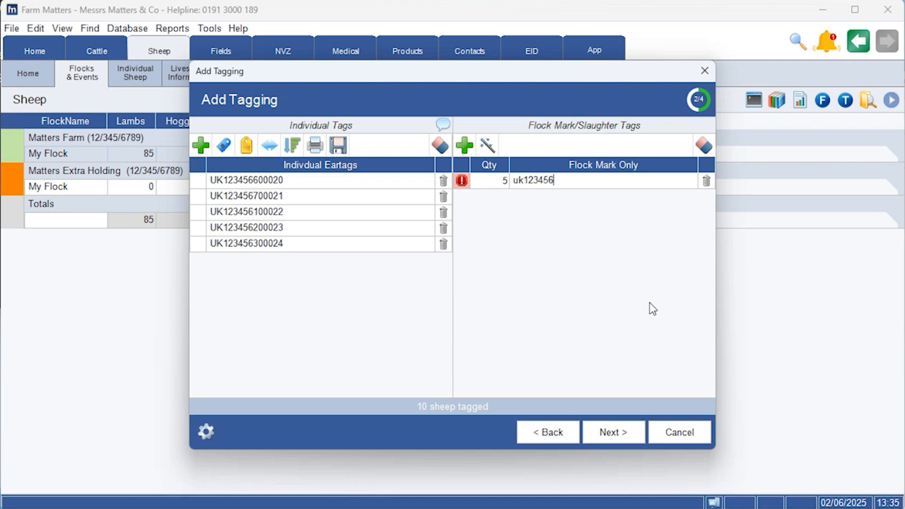
click(704, 146)
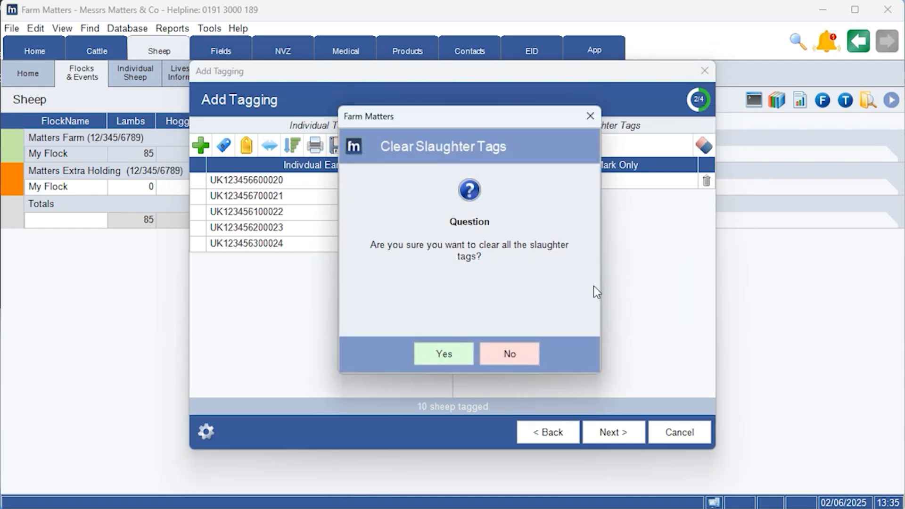
click(443, 353)
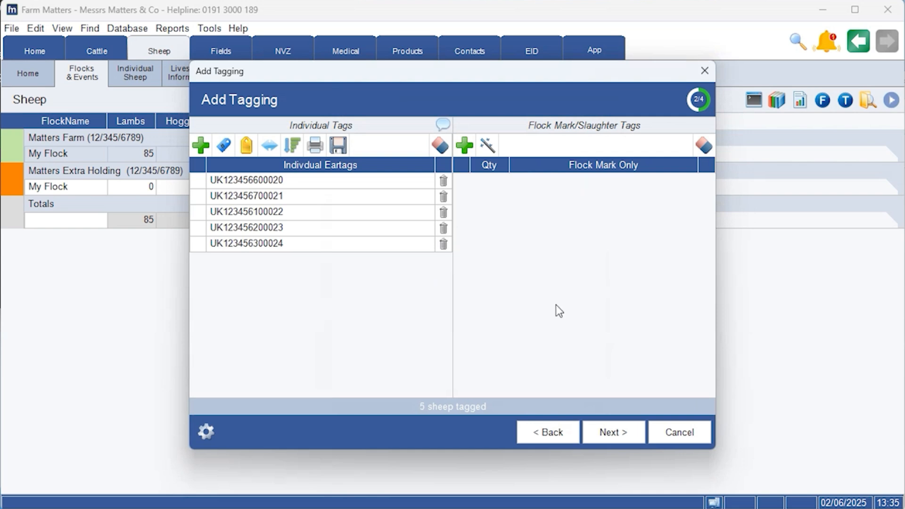
Step: Leave the tagging notes empty and finish the tagging record
click(613, 432)
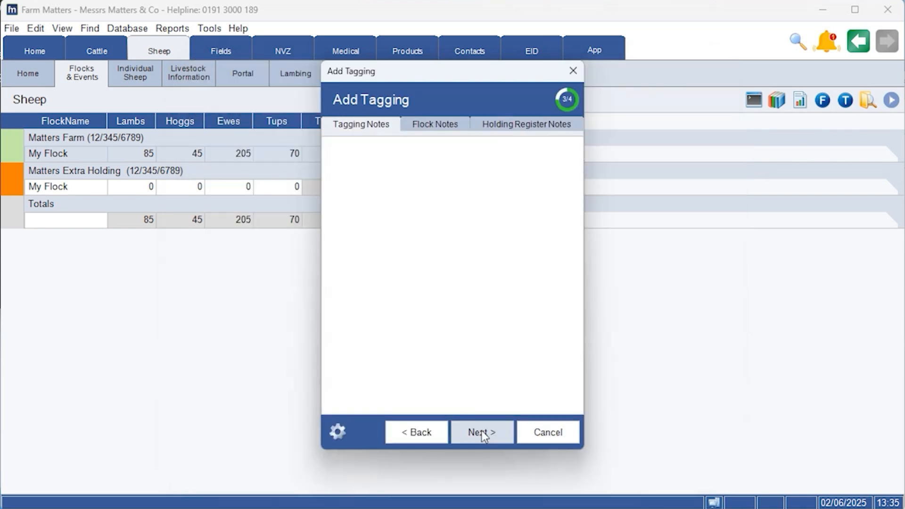
click(479, 435)
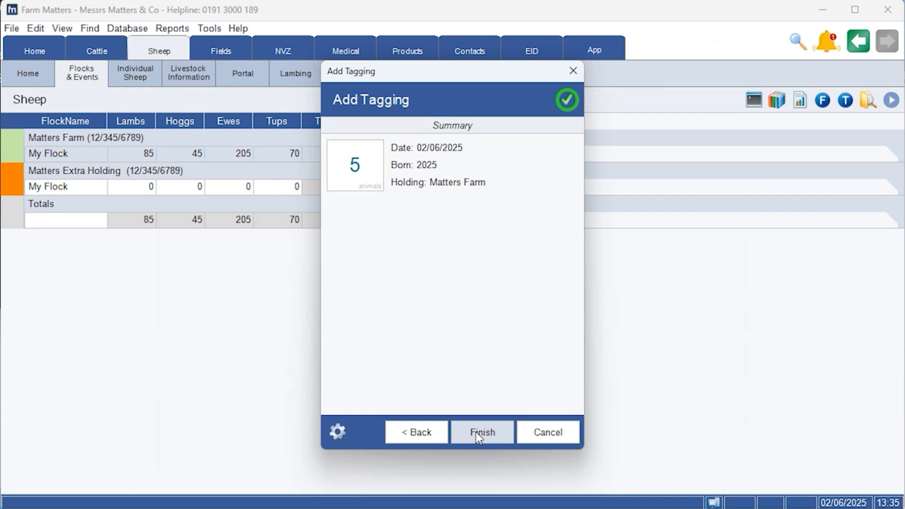
click(476, 432)
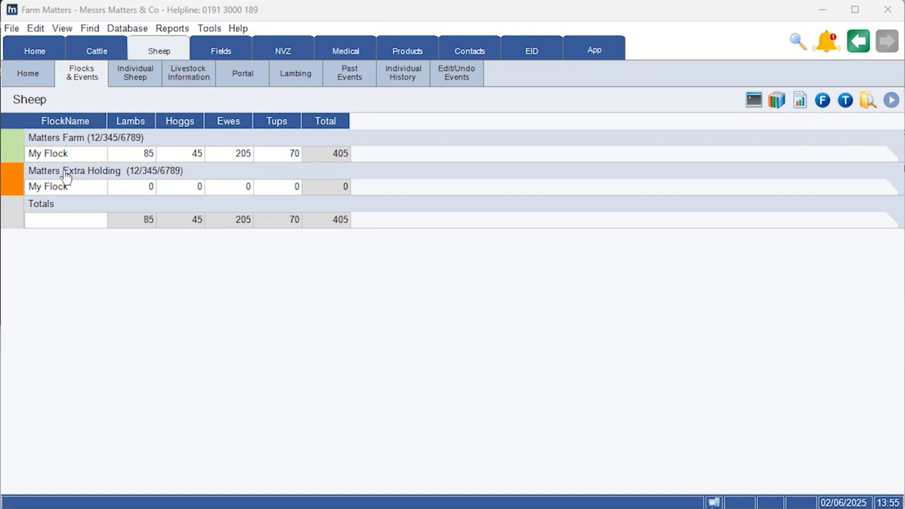
Step: Start a new sale event for My Flock at Matters Farm
right_click(69, 157)
mouse_move(154, 188)
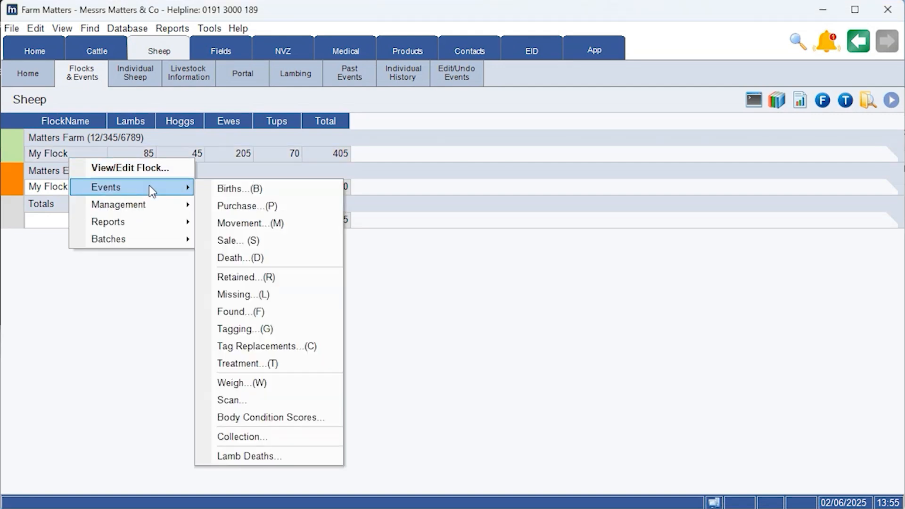
click(280, 242)
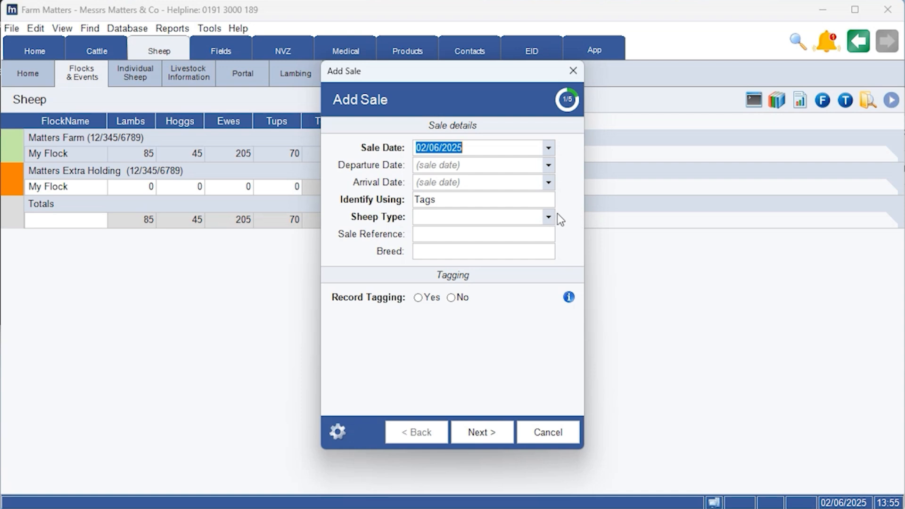
Step: Set the sale's departure and arrival dates to 02/06/2025 and the sheep type to Lambs
click(549, 164)
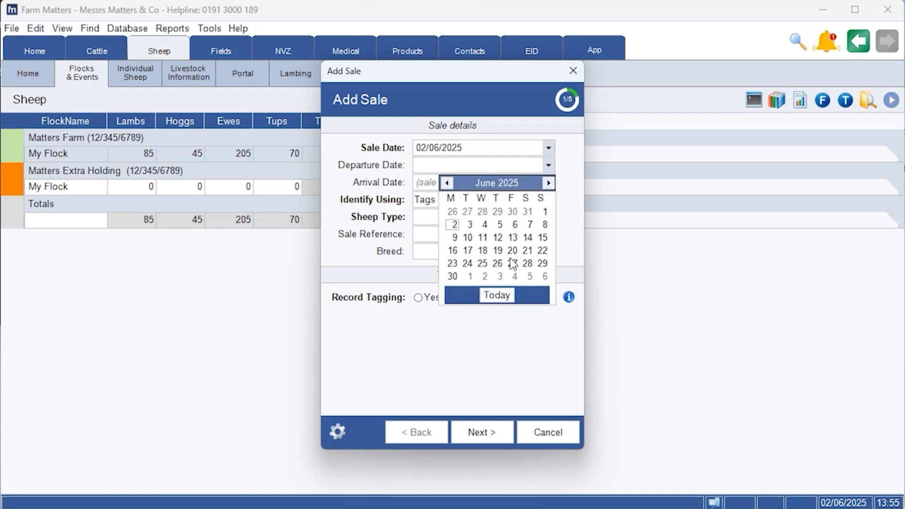
click(451, 226)
click(549, 183)
click(453, 243)
click(497, 219)
click(489, 231)
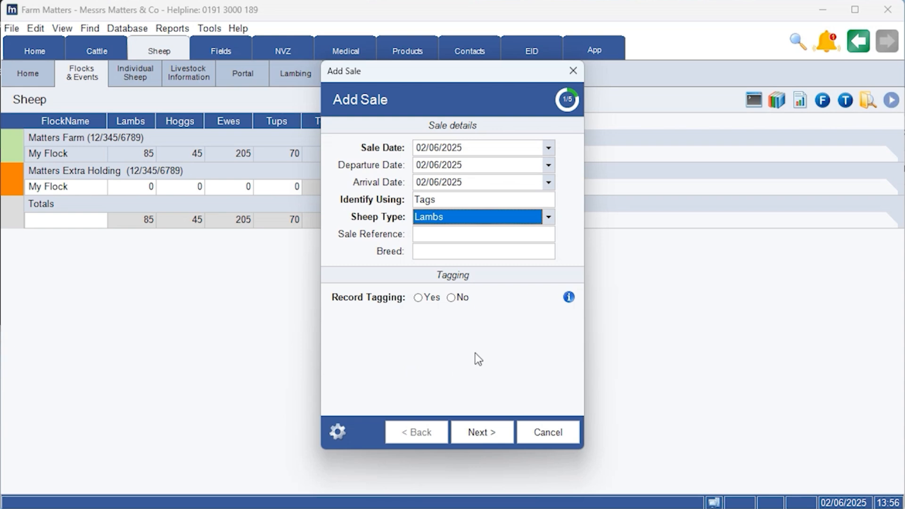
Step: Record tagging with the sale, dated 02/06/2025, and continue to the movement details
click(418, 298)
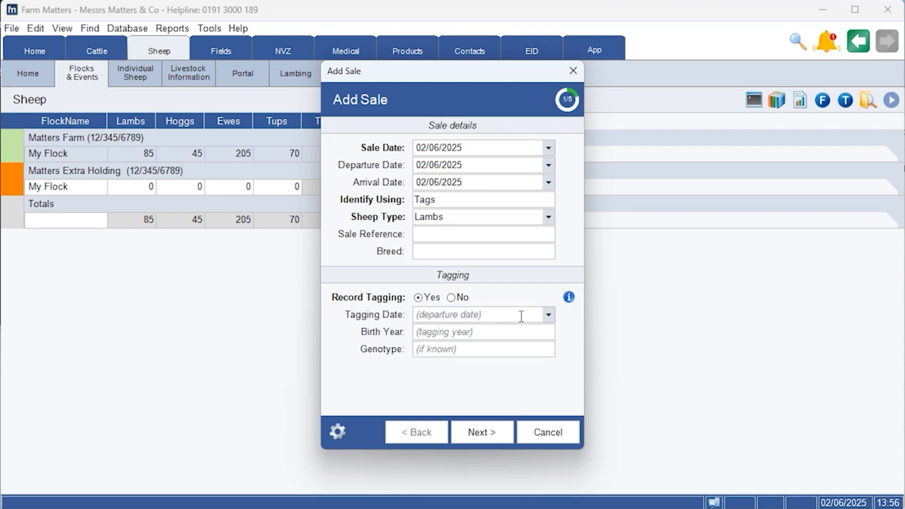
click(547, 317)
click(455, 374)
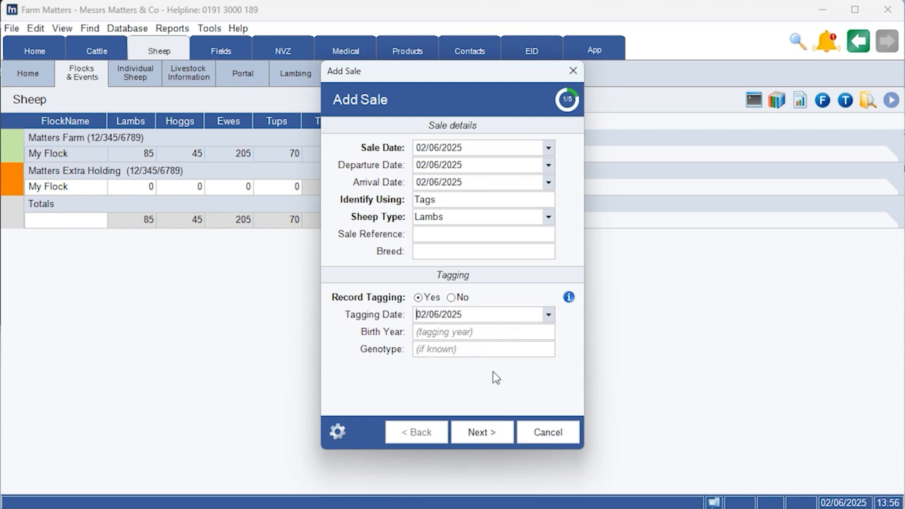
click(491, 442)
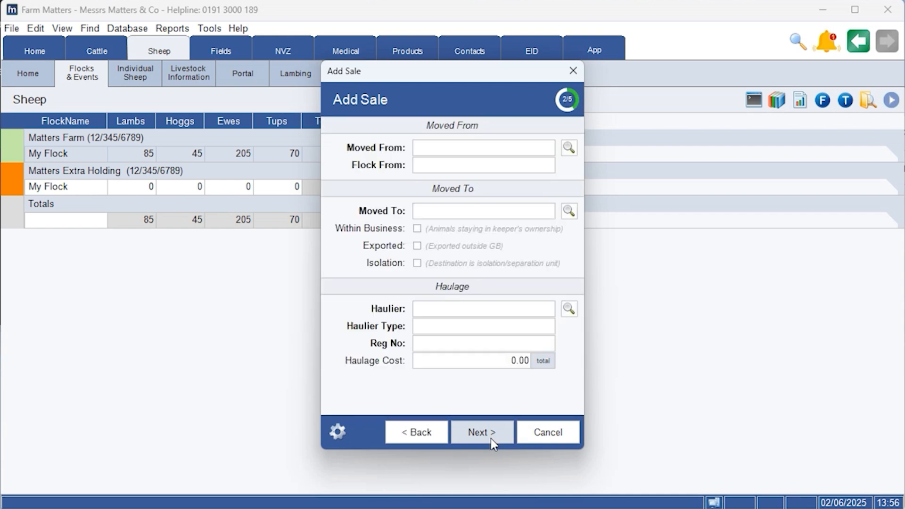
Step: Set the sale to move from Matters Farm, My Flock, to Cleadon Farm
click(539, 150)
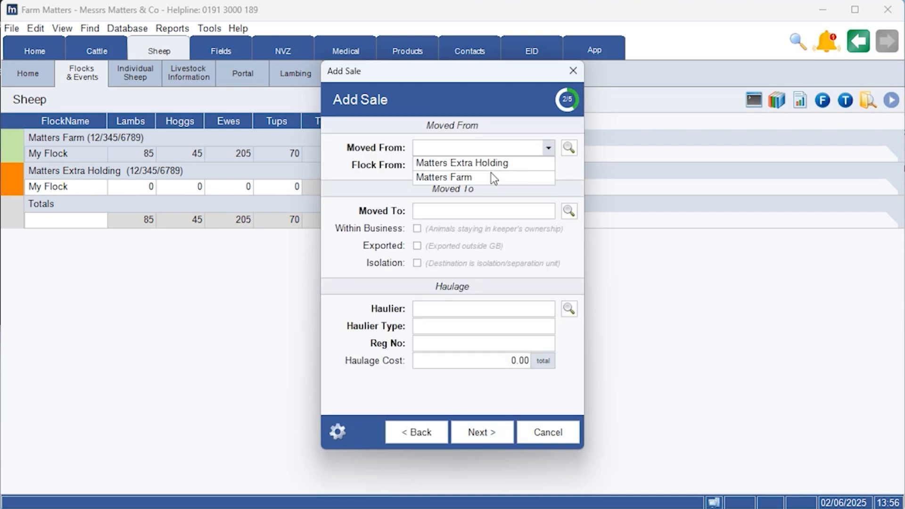
click(490, 177)
click(484, 179)
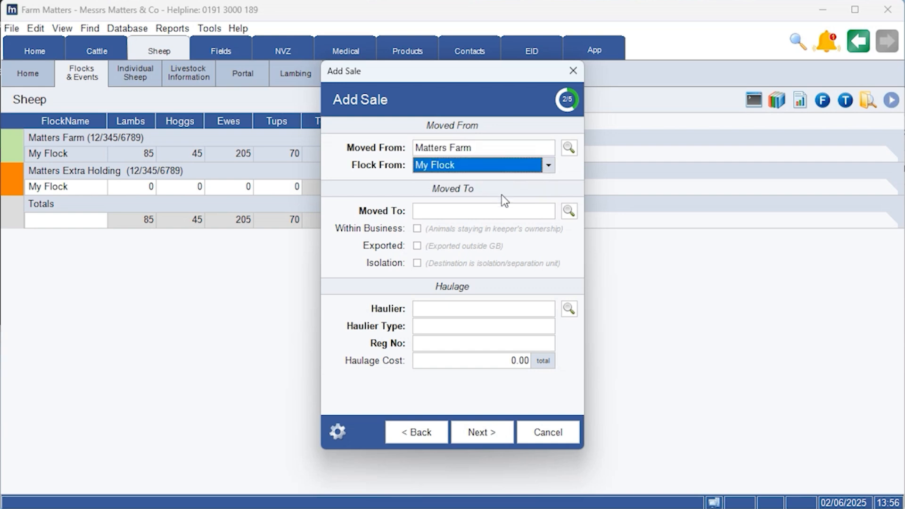
click(550, 212)
click(465, 224)
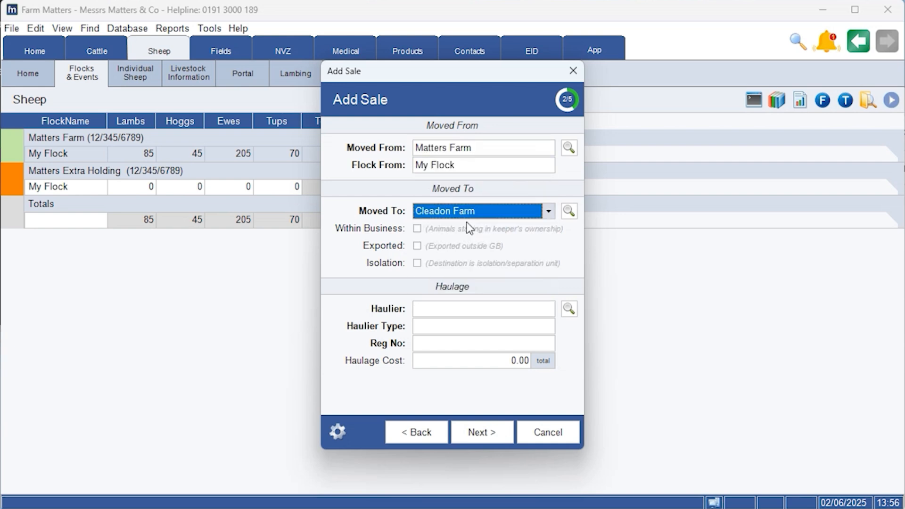
Step: Choose the sale's haulier with the haulier type Departure Keeper and continue to tag selection
click(473, 308)
click(473, 324)
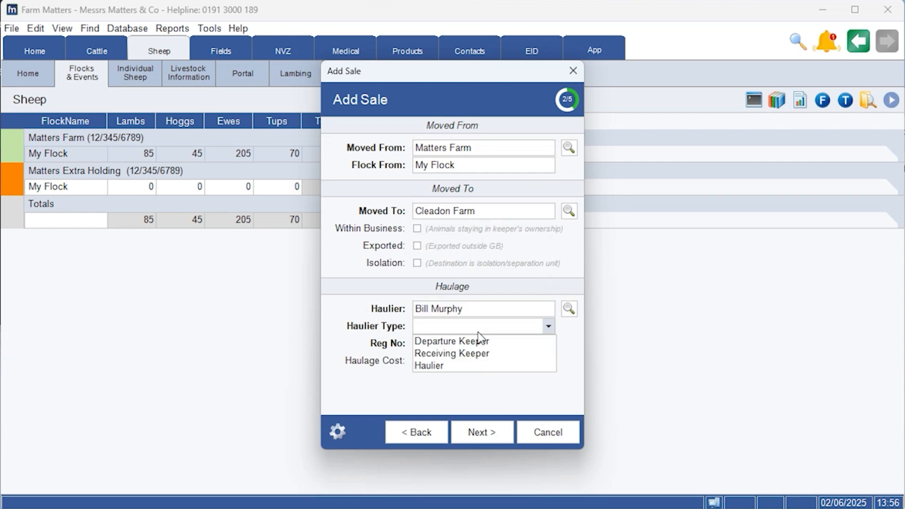
click(476, 341)
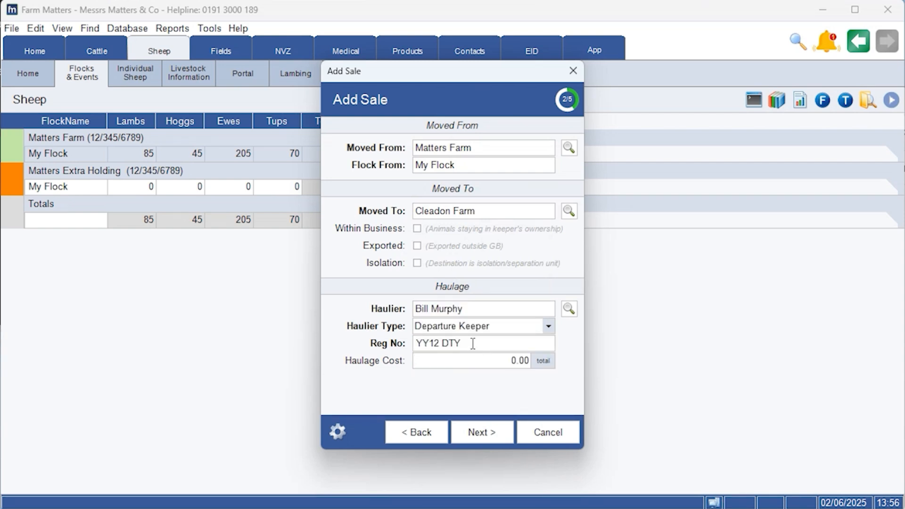
click(485, 433)
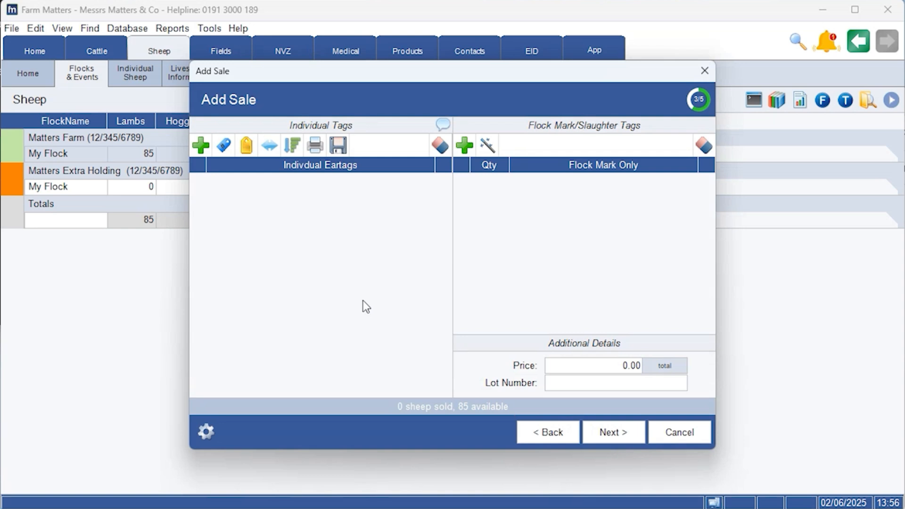
Step: Add the Main Field Ewes tag batch to the sale, leave the remaining details at their defaults, and finish the sale
click(245, 146)
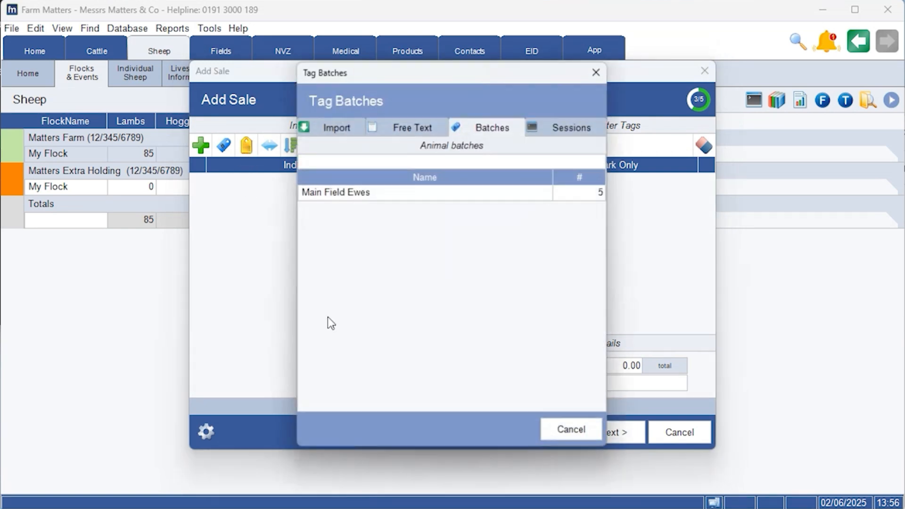
double_click(348, 193)
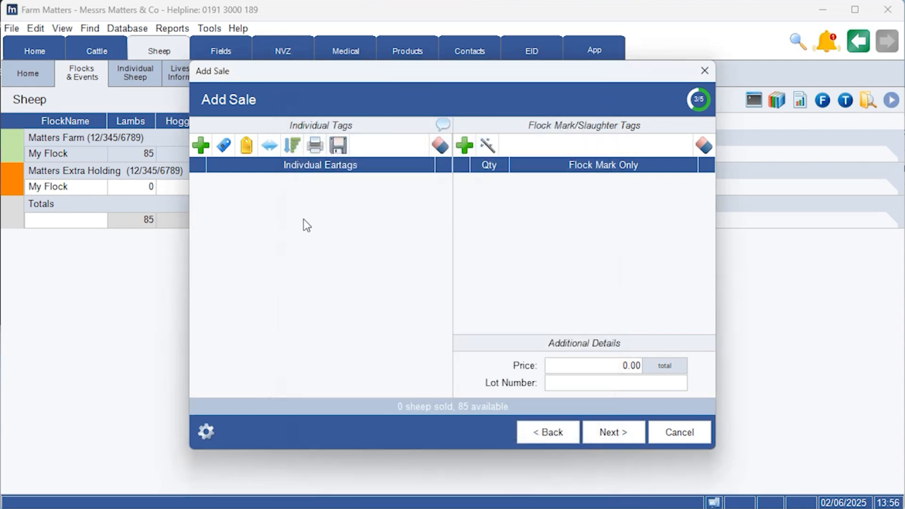
click(605, 438)
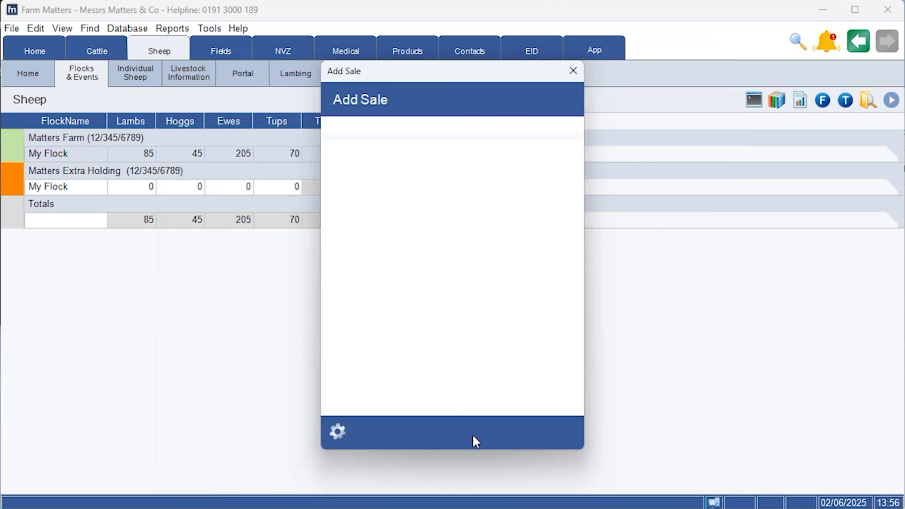
click(472, 432)
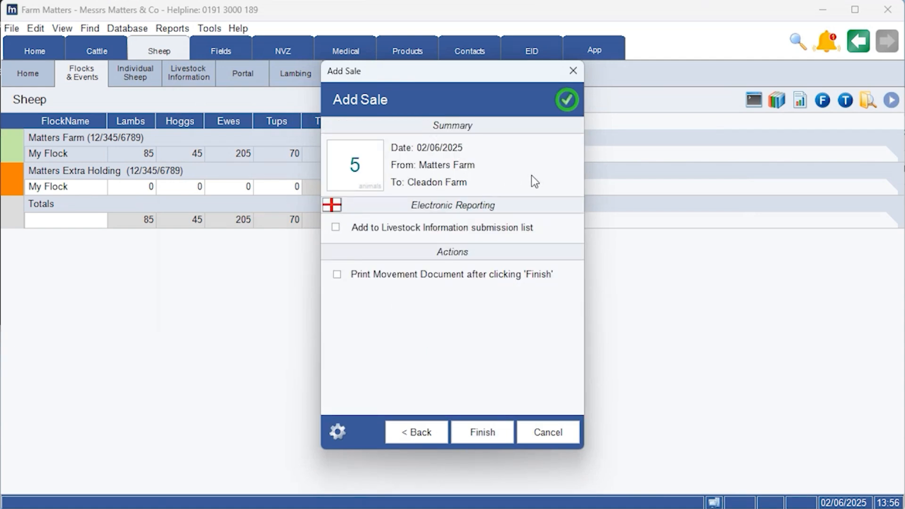
click(476, 430)
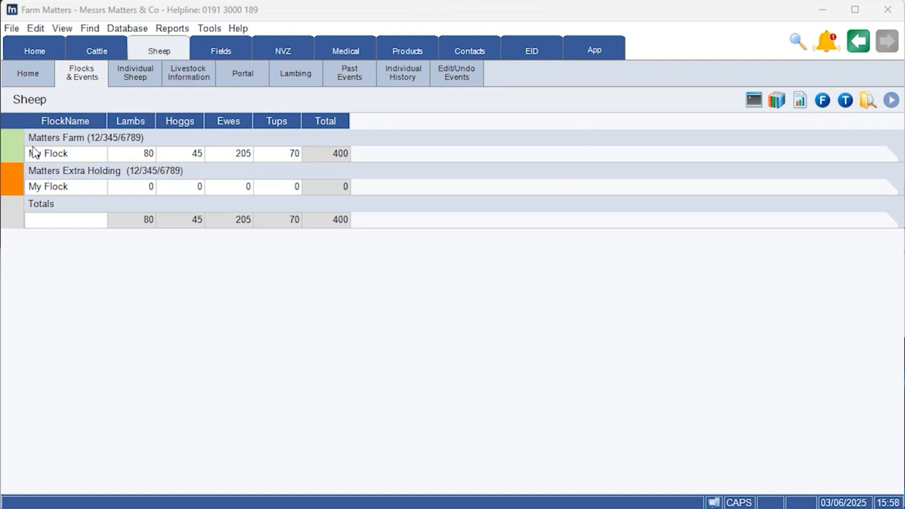
Step: Start a new tagging event for My Flock at Matters Farm and open the wizard's settings
click(66, 152)
right_click(66, 152)
mouse_move(136, 182)
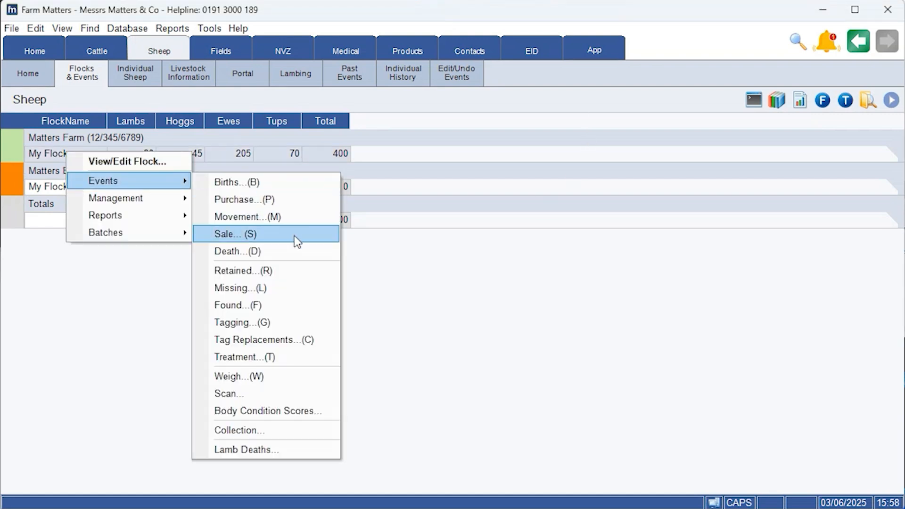
click(299, 322)
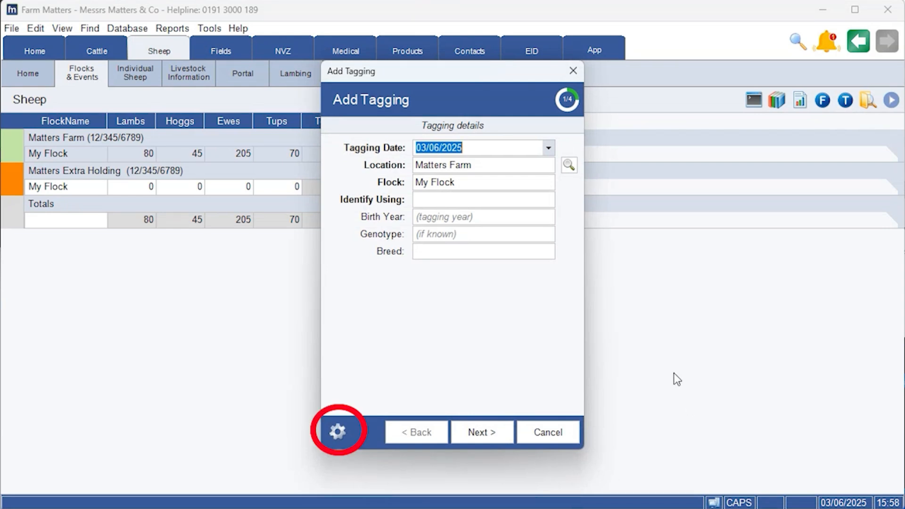
click(337, 431)
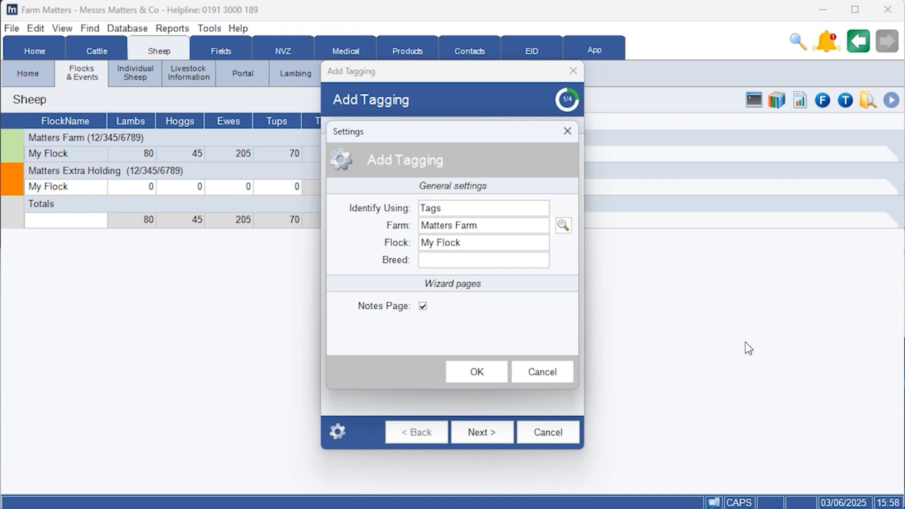
Step: Set the tagging defaults to Matters Extra Holding, My Flock and identification by Tags, save them, and cancel the tagging event
click(505, 224)
click(504, 240)
click(519, 244)
click(518, 259)
click(542, 208)
click(526, 225)
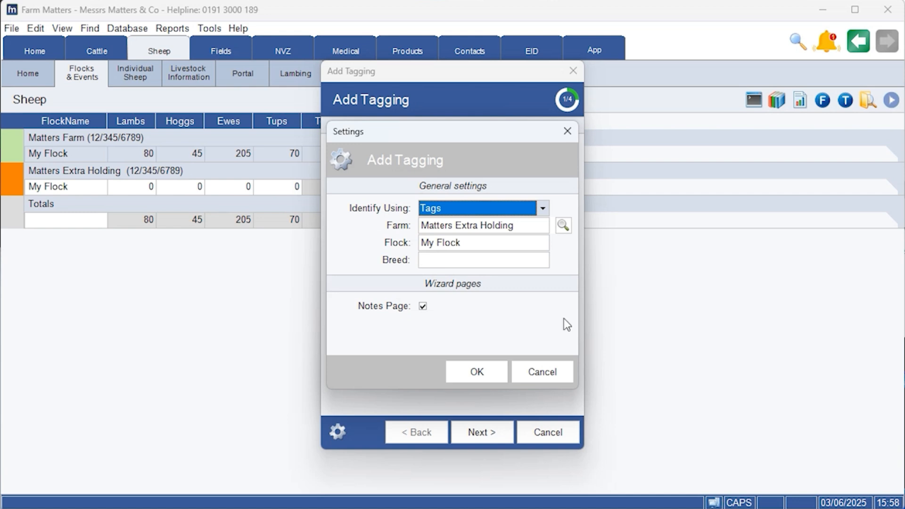
click(483, 377)
click(540, 439)
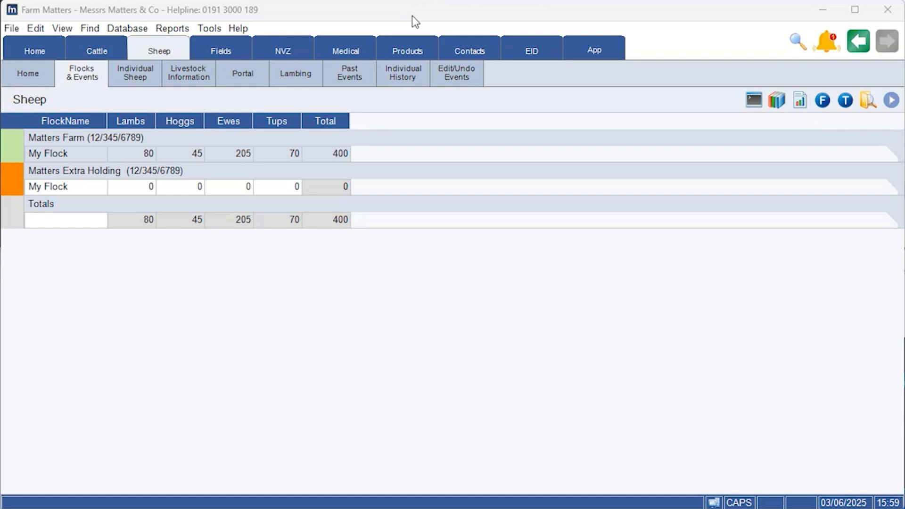
Step: Examine the details of the 02/06/2025 lamb sale in the list of editable events, and close them without saving
click(459, 75)
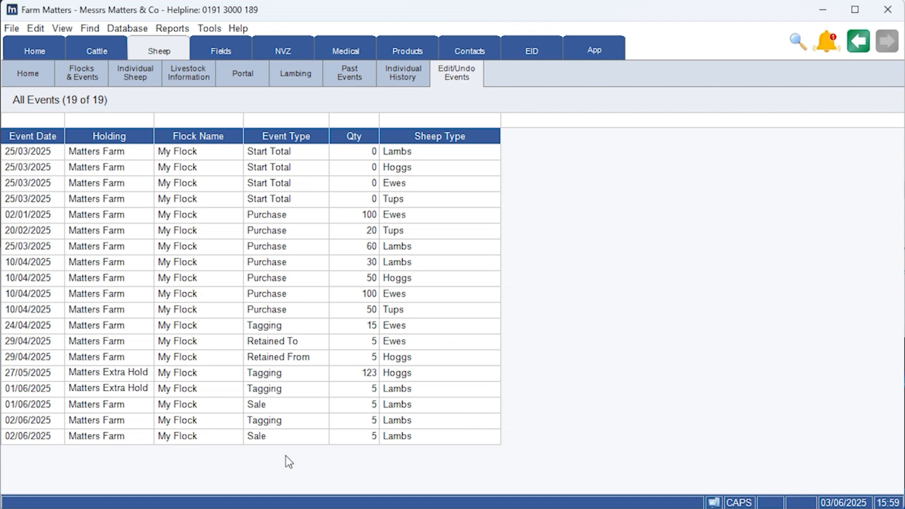
right_click(227, 434)
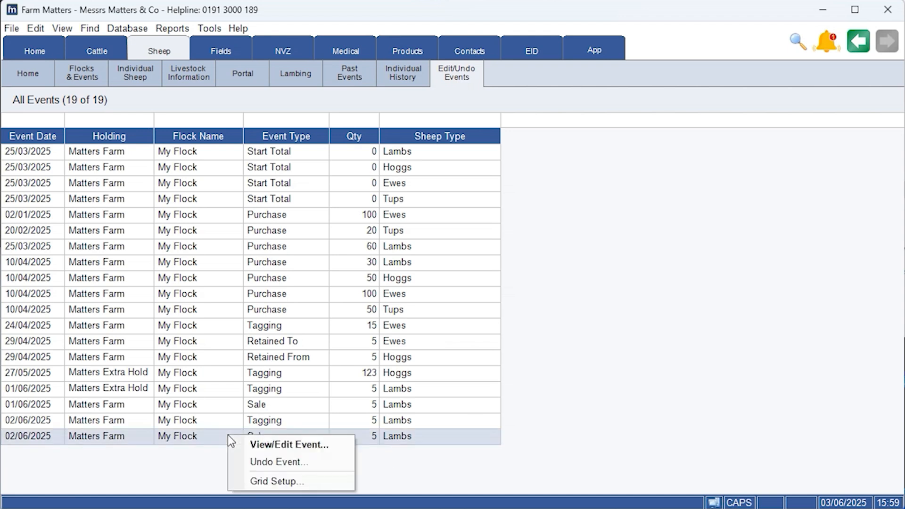
click(289, 444)
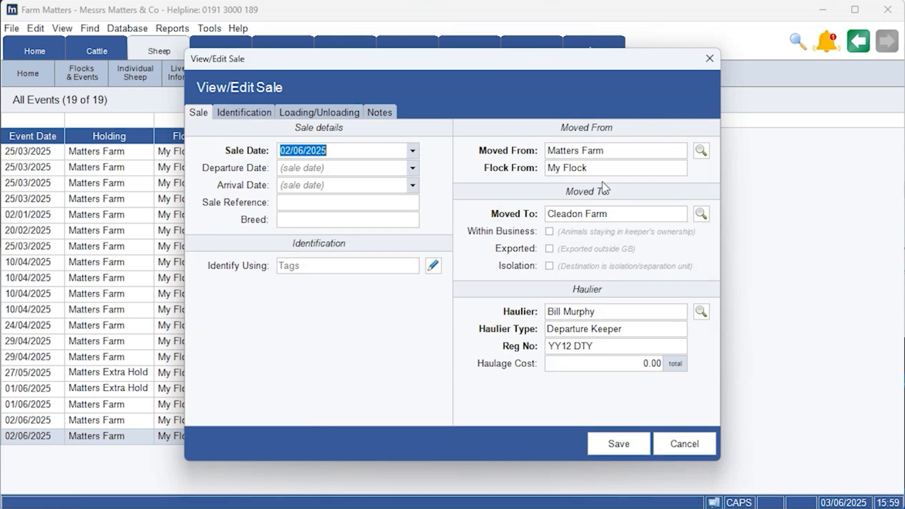
click(688, 448)
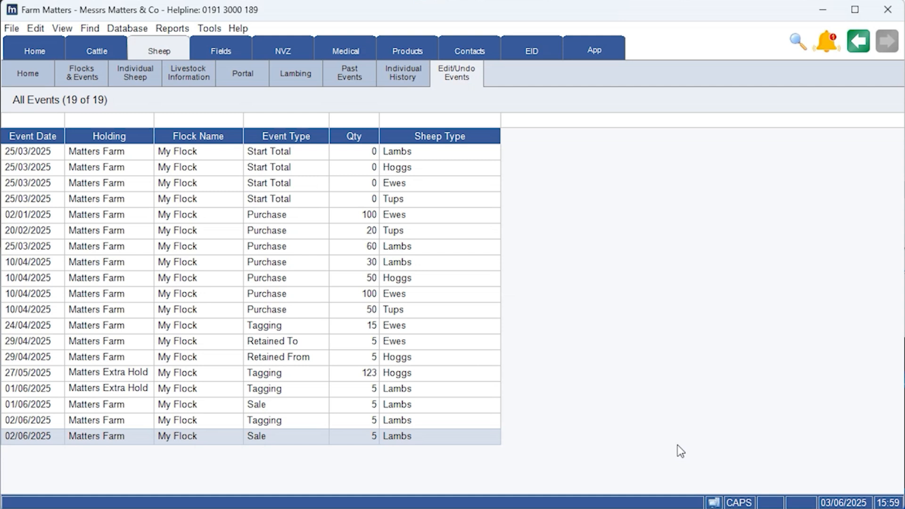
Step: Undo the 02/06/2025 lamb sale event at Matters Farm, confirming its permanent deletion
right_click(229, 438)
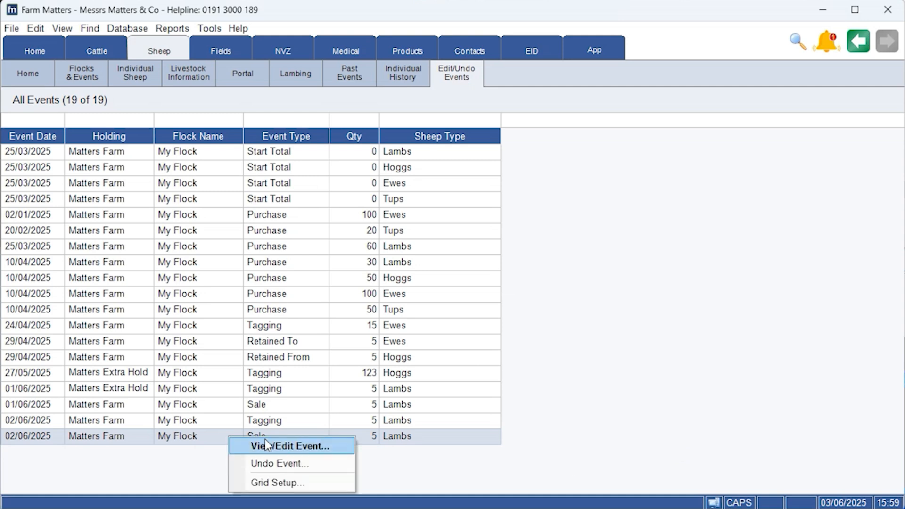
click(304, 460)
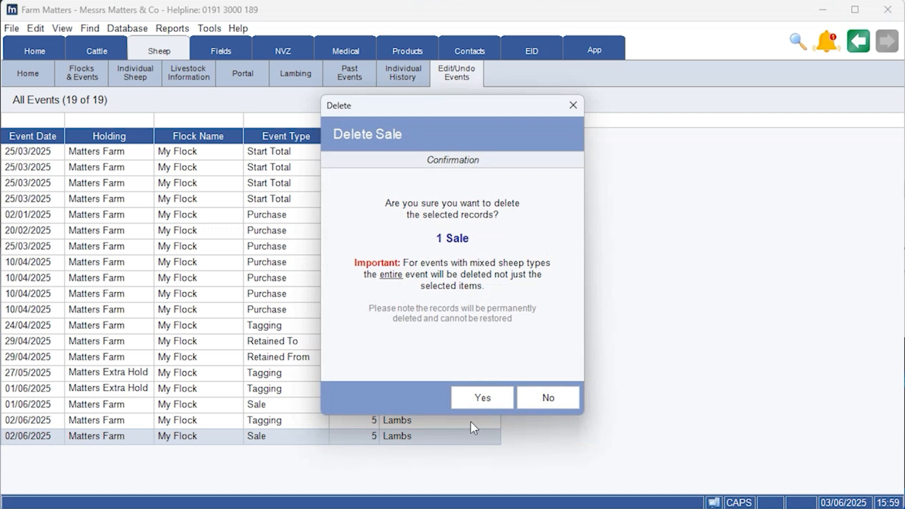
click(479, 401)
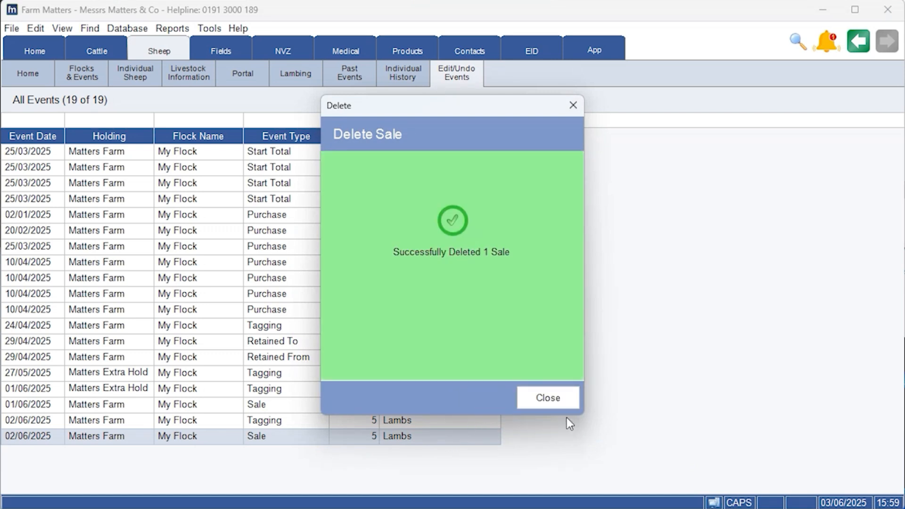
click(559, 400)
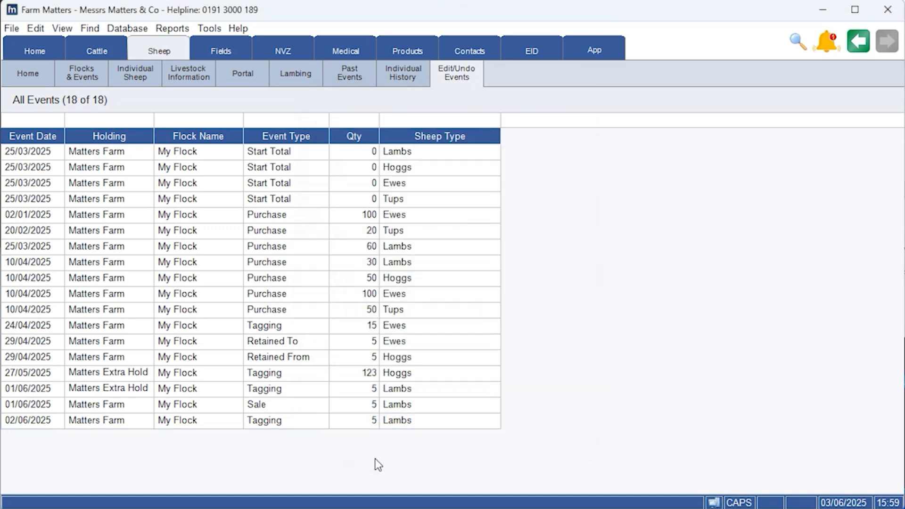